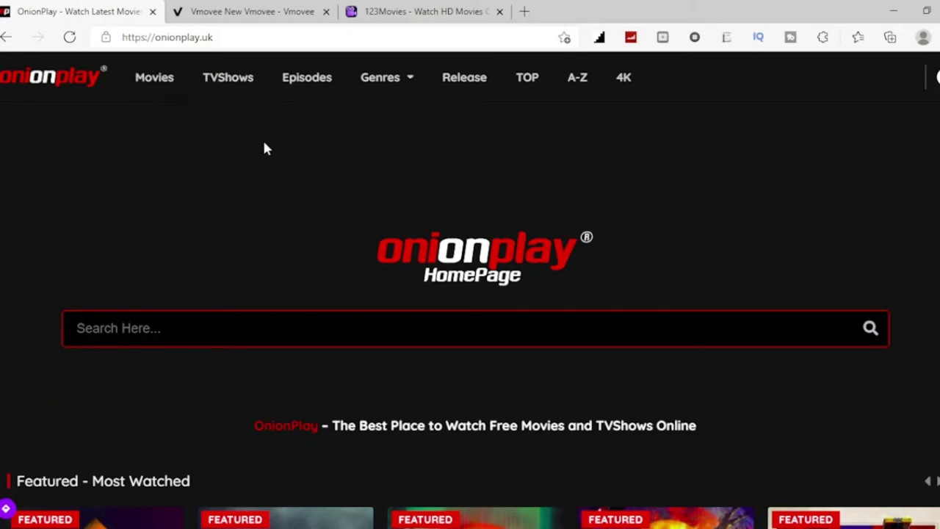
{"action": "scroll", "coordinate": [851, 180], "scroll_direction": "down", "scroll_amount": 2}
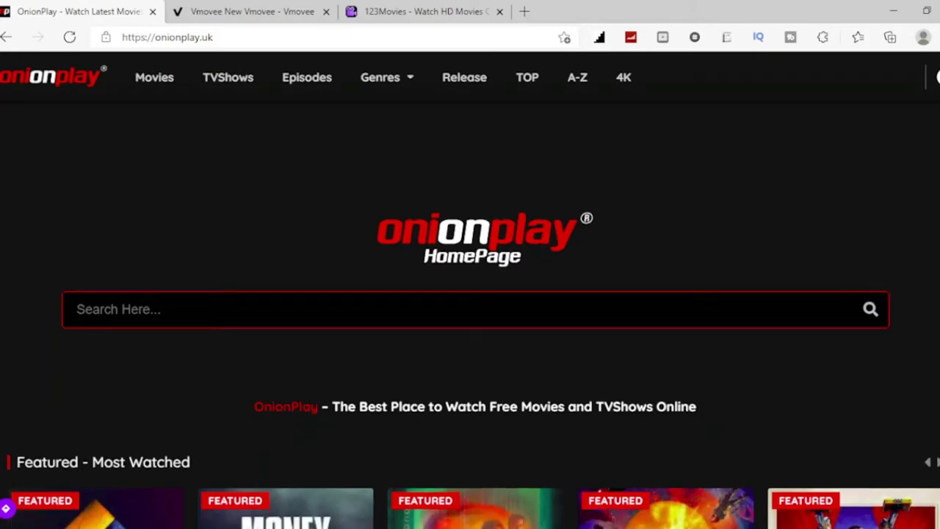
{"action": "scroll", "coordinate": [850, 180], "scroll_direction": "down", "scroll_amount": 5}
{"action": "scroll", "coordinate": [851, 180], "scroll_direction": "down", "scroll_amount": 5}
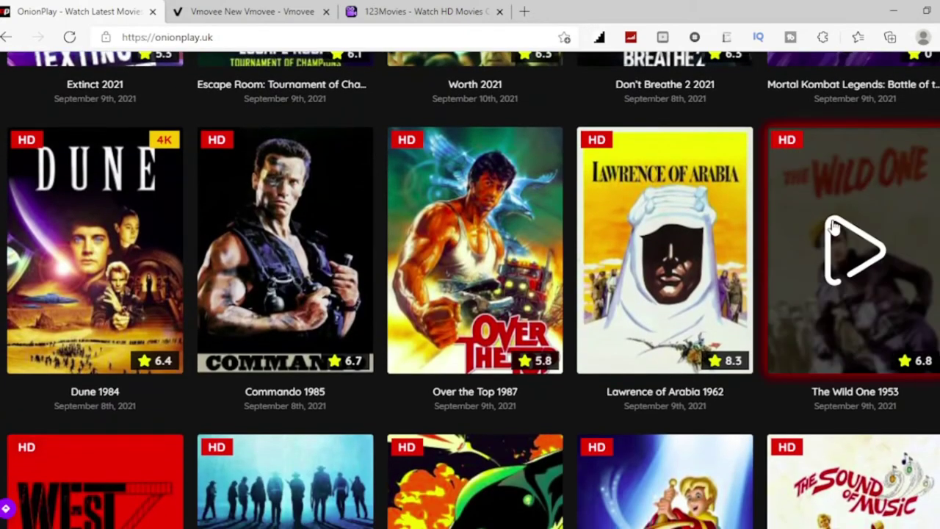
Switch to the Vmovee tab showing new releases such as 12 Mighty Orphans and Trending Movies.
{"action": "left_click", "coordinate": [321, 9]}
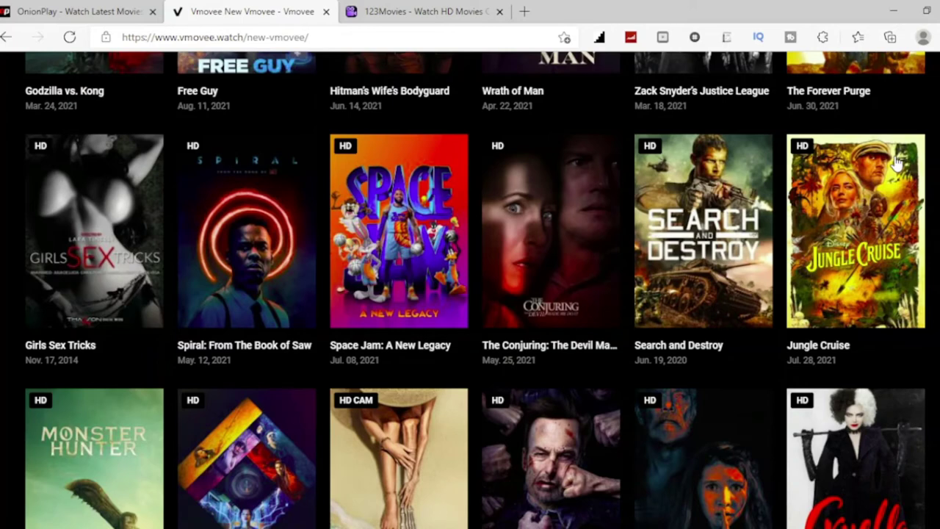
{"action": "scroll", "coordinate": [789, 247], "scroll_direction": "up", "scroll_amount": 10}
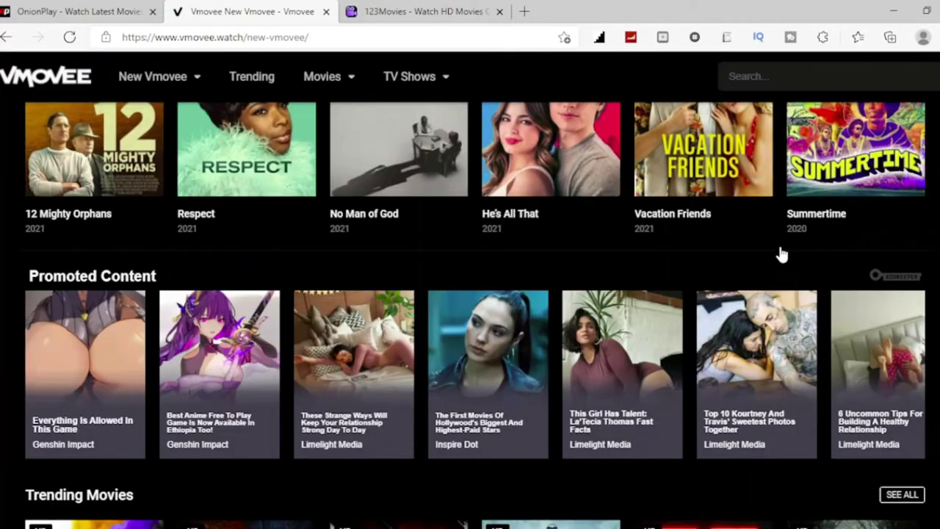